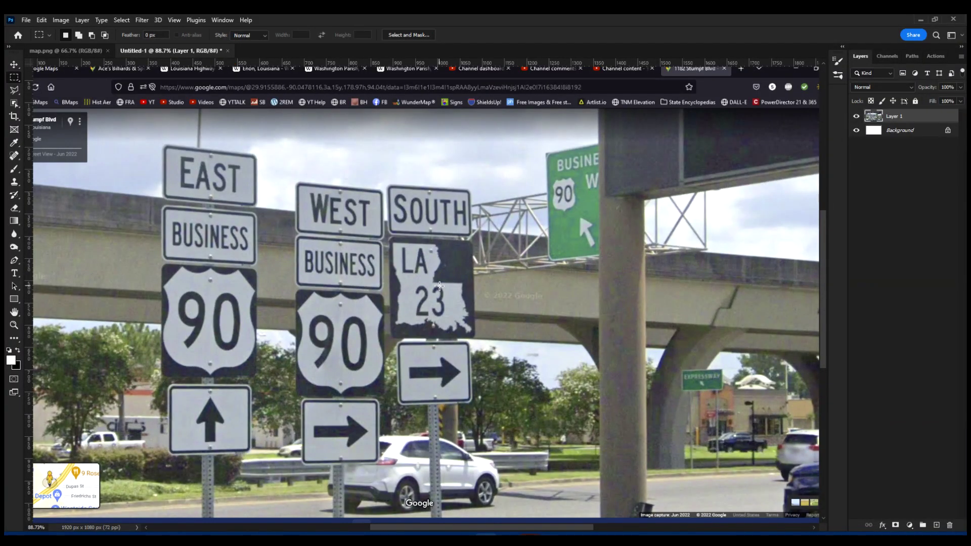
# Step: Select the area around the LA 23 sign and crop the street photo to it
pyautogui.hotkey('ctrl', '0')
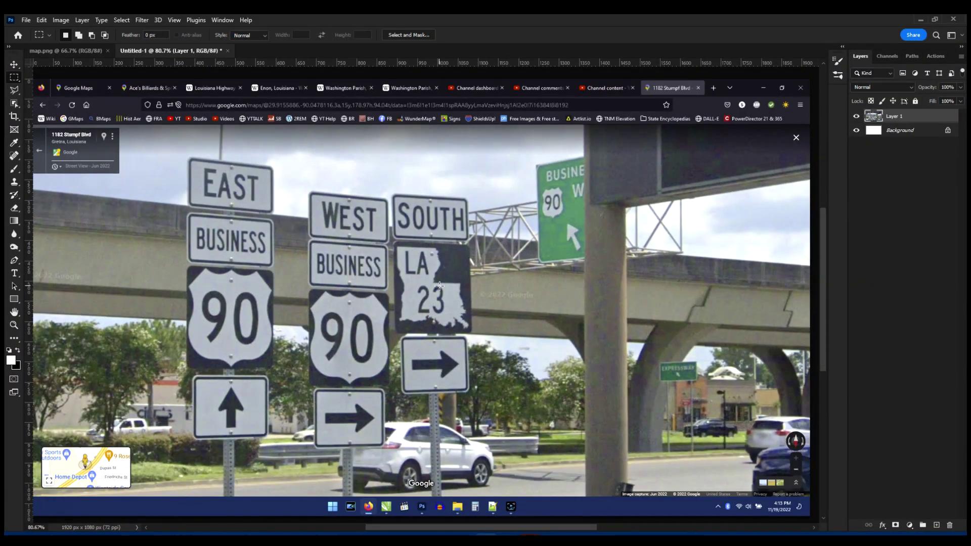
pyautogui.scroll(5, 438, 288)
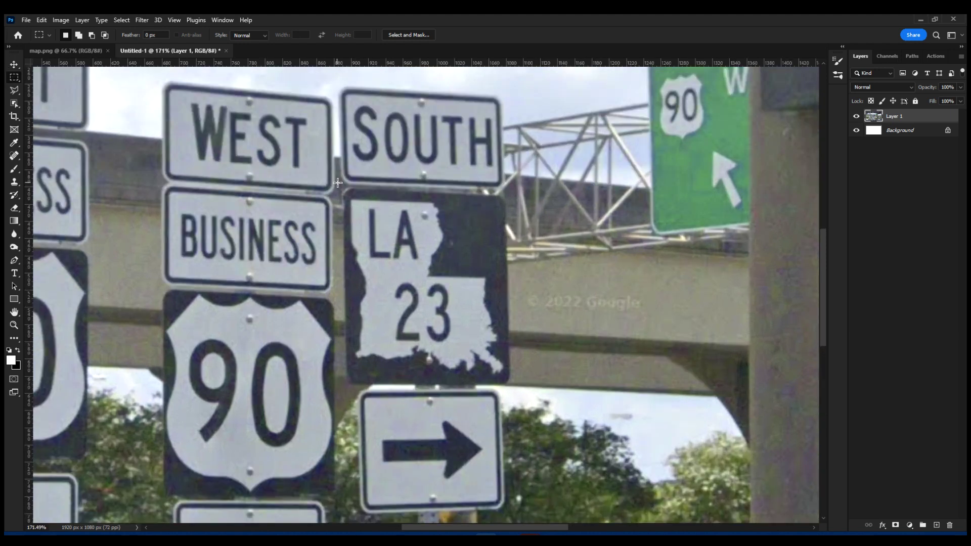
pyautogui.moveTo(338, 183); pyautogui.dragTo(533, 391)
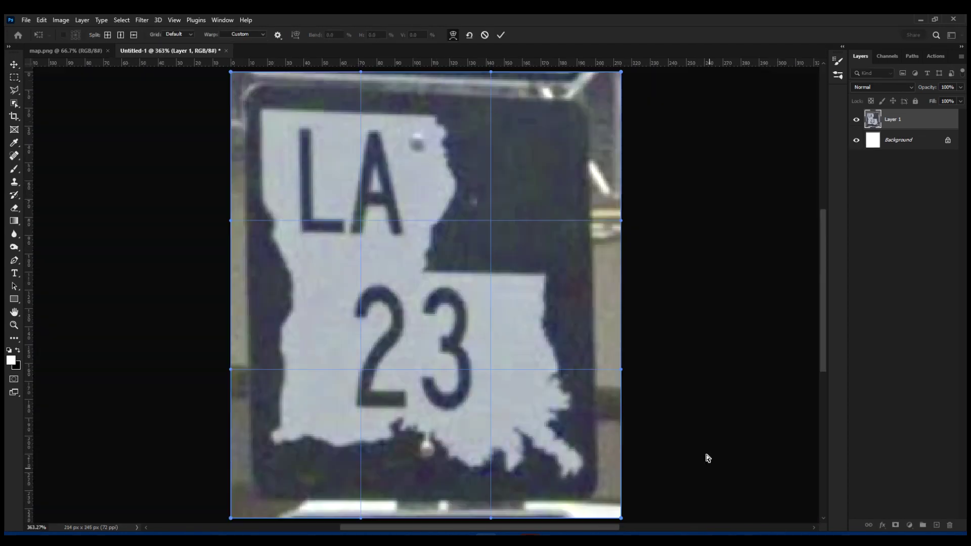
# Step: Distort Layer 1, pulling its corners outward so the LA 23 sign straightens and fills the canvas
pyautogui.click(42, 20)
pyautogui.moveTo(101, 245)
pyautogui.click(217, 269)
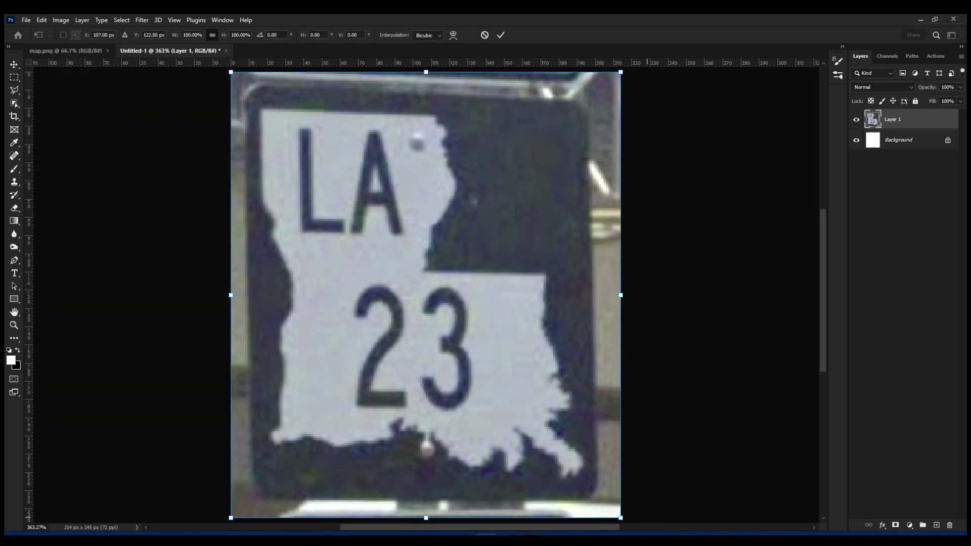
pyautogui.moveTo(621, 514); pyautogui.dragTo(650, 511)
pyautogui.scroll(-3, 649, 511)
pyautogui.moveTo(572, 104); pyautogui.dragTo(610, 74)
pyautogui.moveTo(279, 105); pyautogui.dragTo(265, 95)
pyautogui.moveTo(279, 440); pyautogui.dragTo(263, 455)
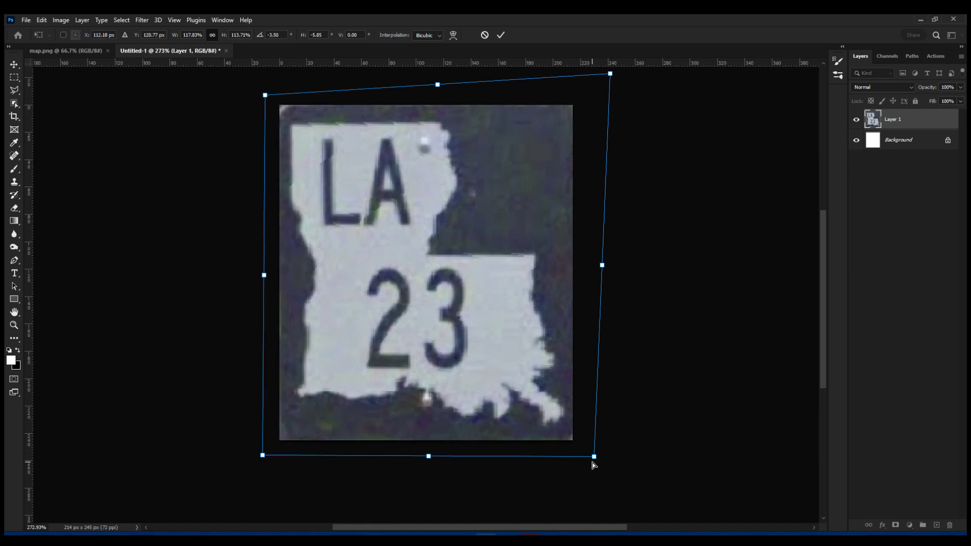
# Step: Fine-tune all four corners of the distorted sign layer and apply the transformation
pyautogui.moveTo(593, 456); pyautogui.dragTo(591, 455)
pyautogui.moveTo(609, 74); pyautogui.dragTo(603, 80)
pyautogui.moveTo(264, 95); pyautogui.dragTo(266, 95)
pyautogui.moveTo(262, 455); pyautogui.dragTo(265, 450)
pyautogui.press('Return')
pyautogui.hotkey('alt', 'f')
pyautogui.press('a')
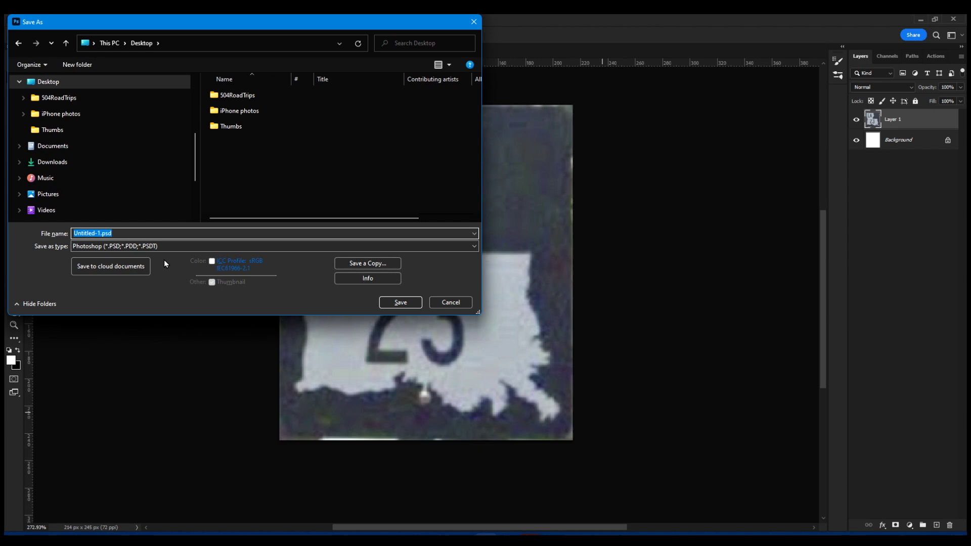
pyautogui.press('Return')
pyautogui.click(934, 323)
# Step: Merge the sign layer into the background and save the image to the Desktop as the JPEG Louisiana.jpg
pyautogui.hotkey('ctrl', 'e')
pyautogui.hotkey('alt', 'f')
pyautogui.write('aLASR23')
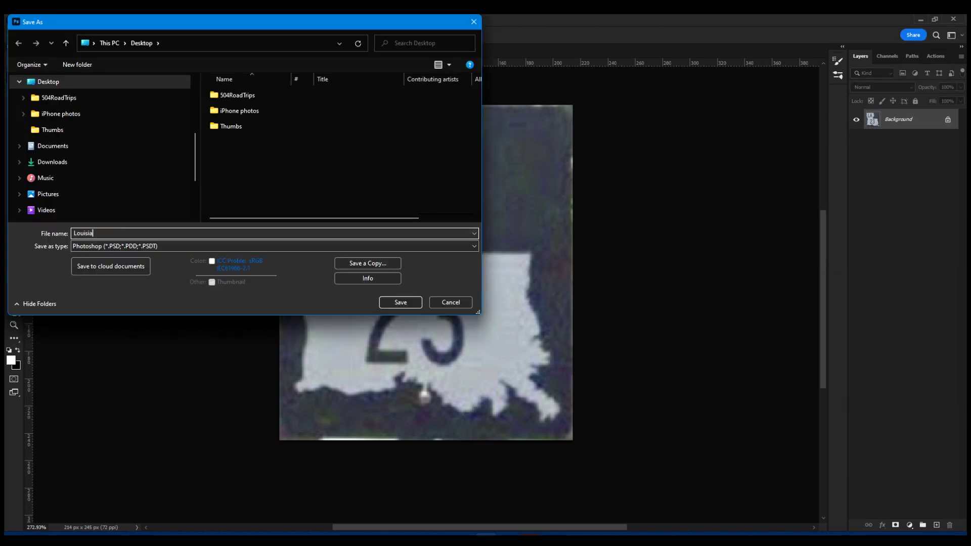
pyautogui.press('Tab')
pyautogui.press('j')
pyautogui.press('Return')
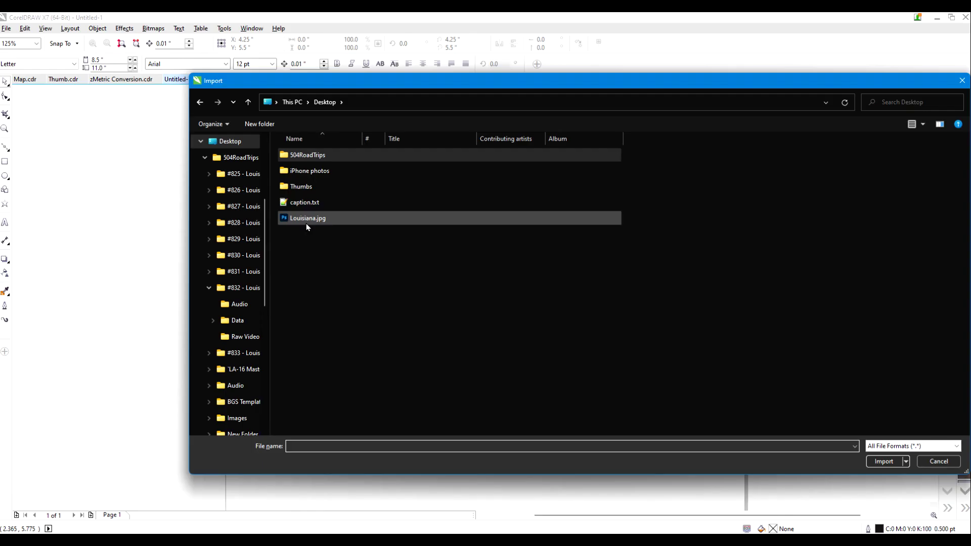
# Step: Import Louisiana.jpg from the Desktop into the CorelDRAW drawing at its original size and center it on the page
pyautogui.doubleClick(305, 223)
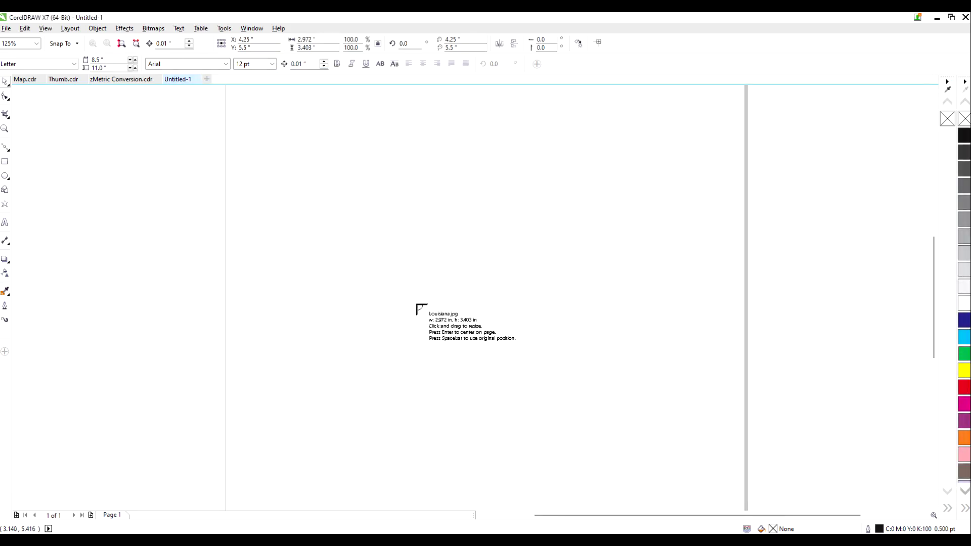
pyautogui.click(301, 160)
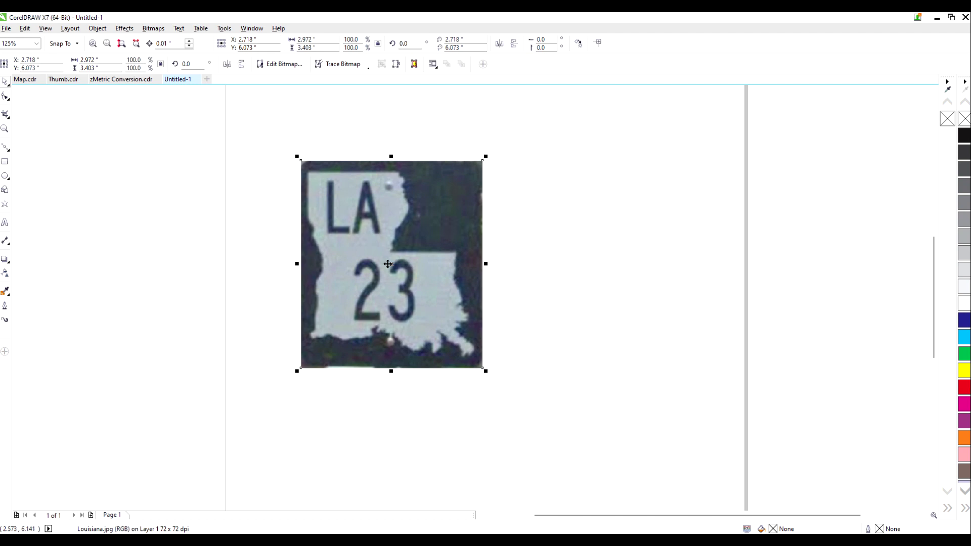
pyautogui.press('p')
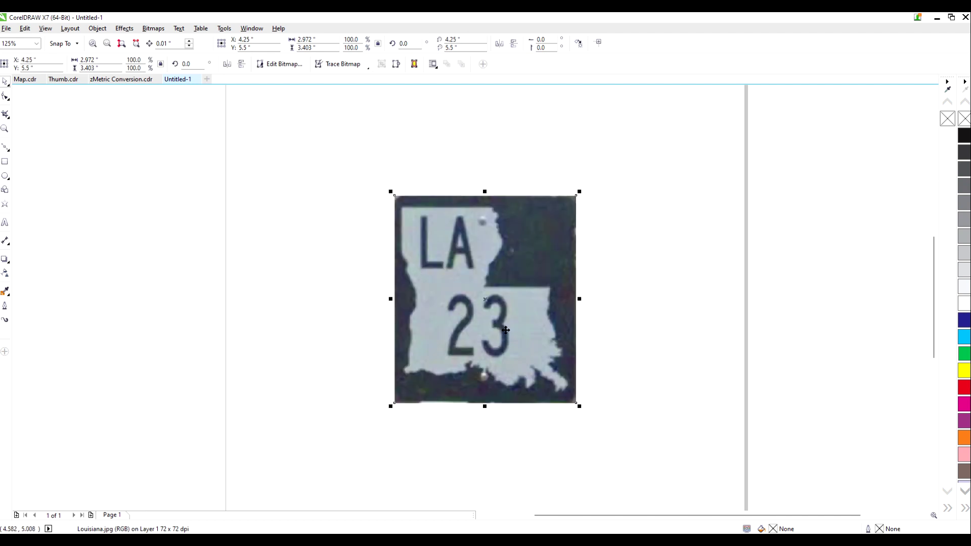
# Step: Add the artistic text "23" beside the sign image in the Highway Gothic font
pyautogui.scroll(1, 508, 315)
pyautogui.press('F8')
pyautogui.click(123, 287)
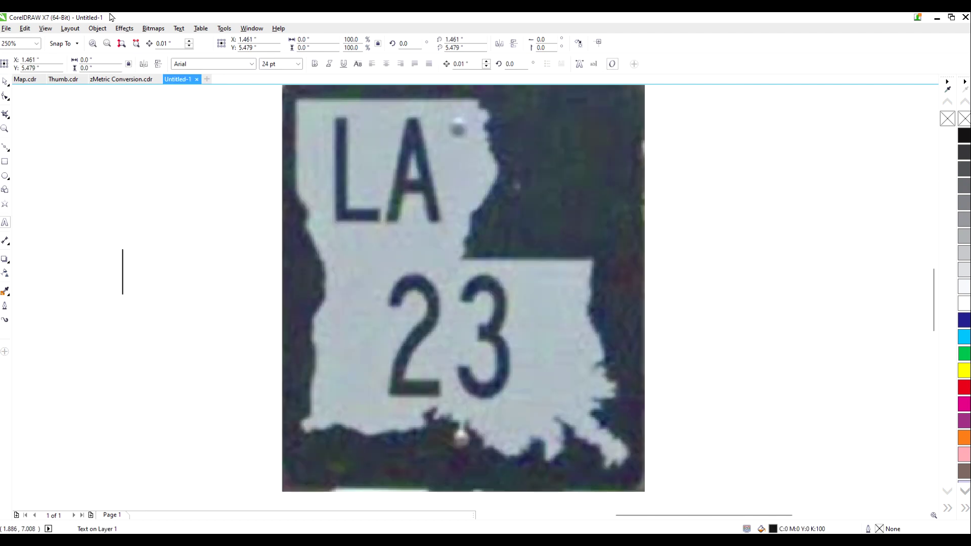
pyautogui.click(252, 64)
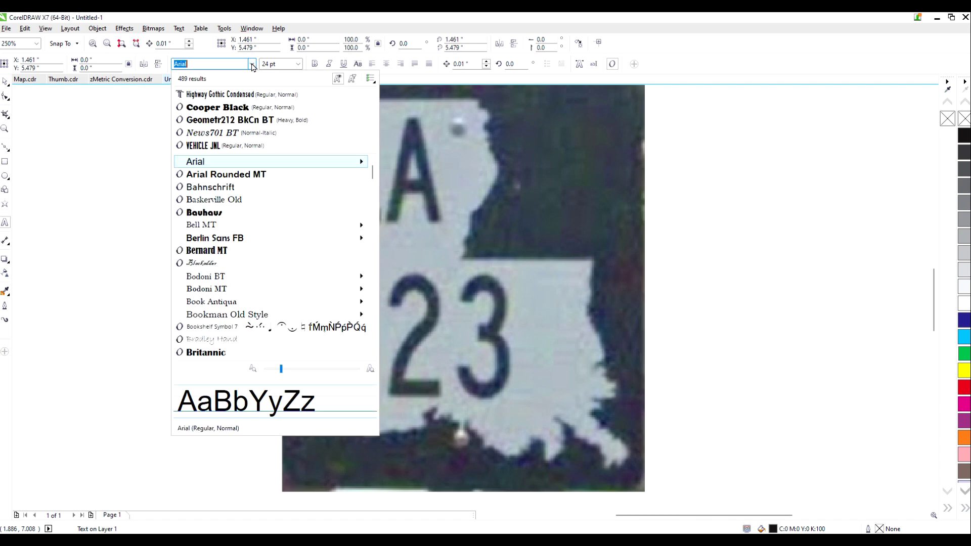
pyautogui.write('highway')
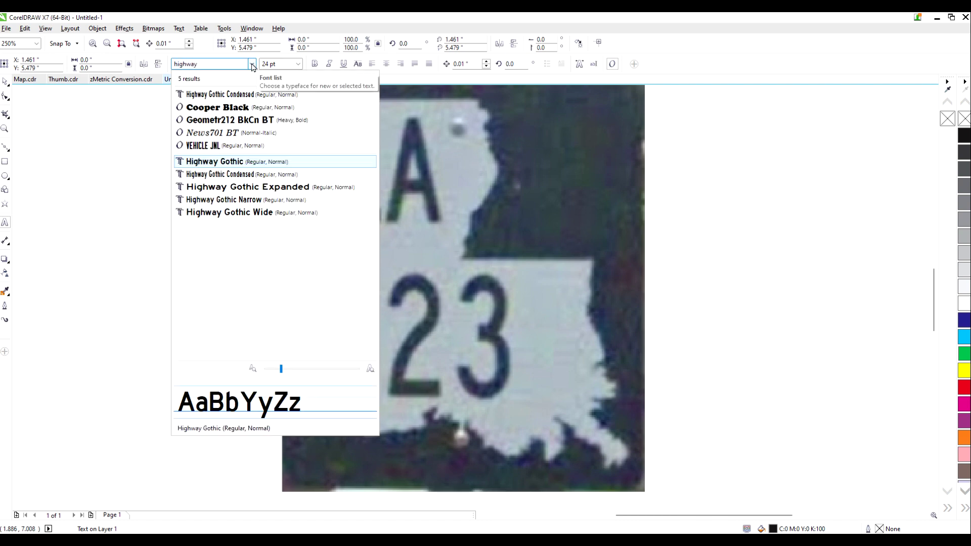
pyautogui.click(231, 163)
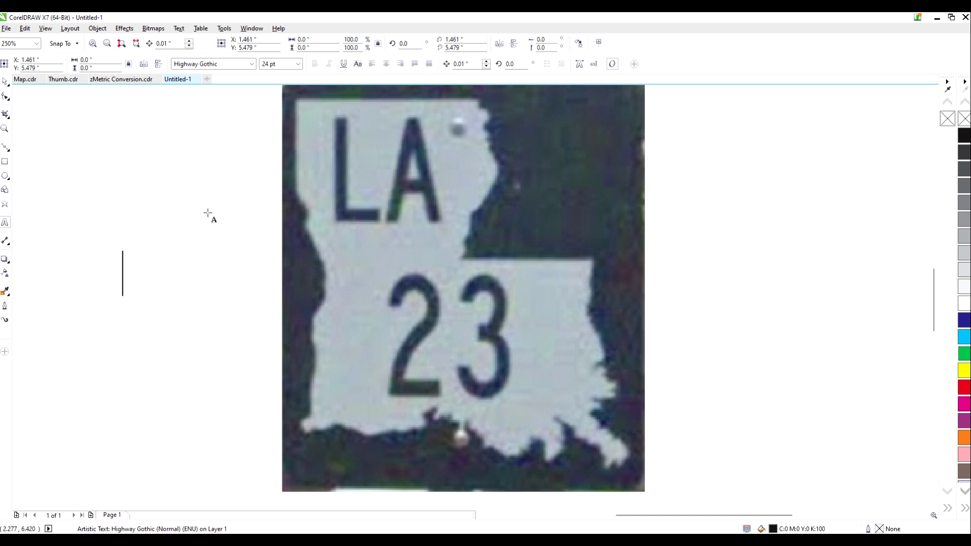
pyautogui.write('23')
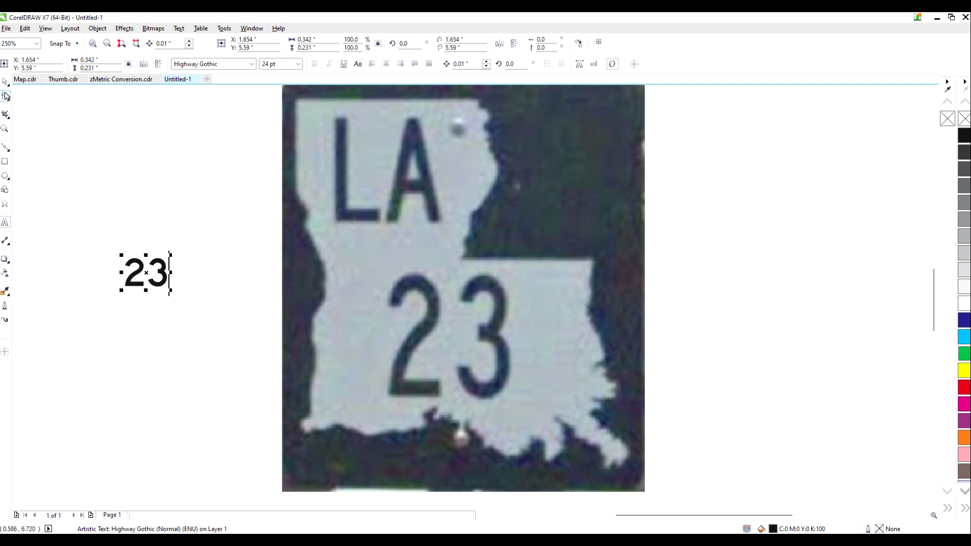
# Step: Change the "23" text to Highway Gothic Condensed and fit it over the number on the sign image
pyautogui.click(5, 81)
pyautogui.click(251, 64)
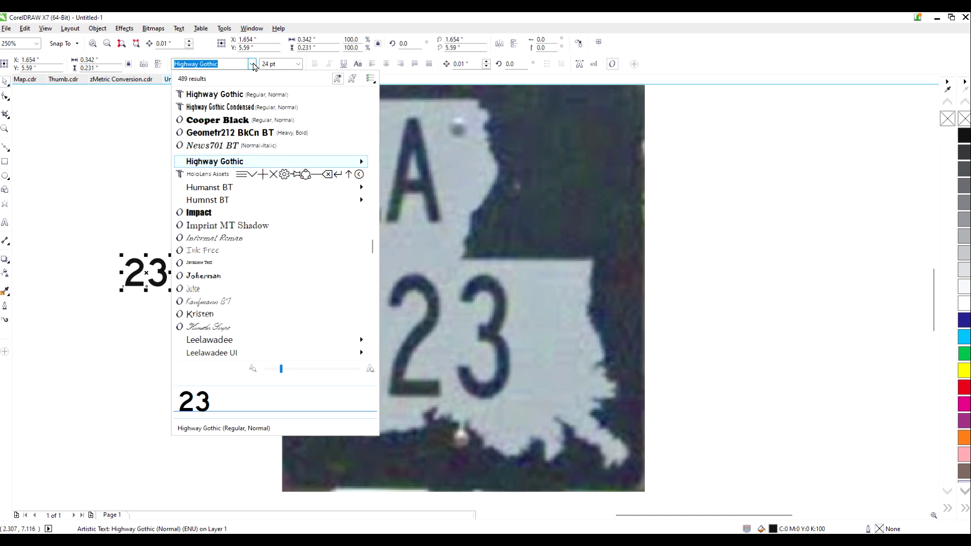
pyautogui.click(242, 108)
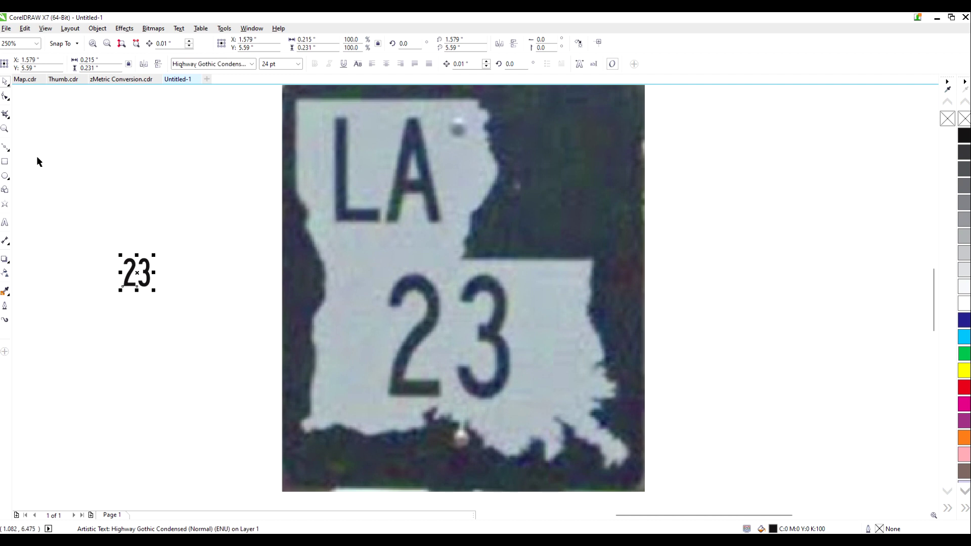
pyautogui.click(6, 112)
pyautogui.moveTo(135, 274); pyautogui.dragTo(407, 294)
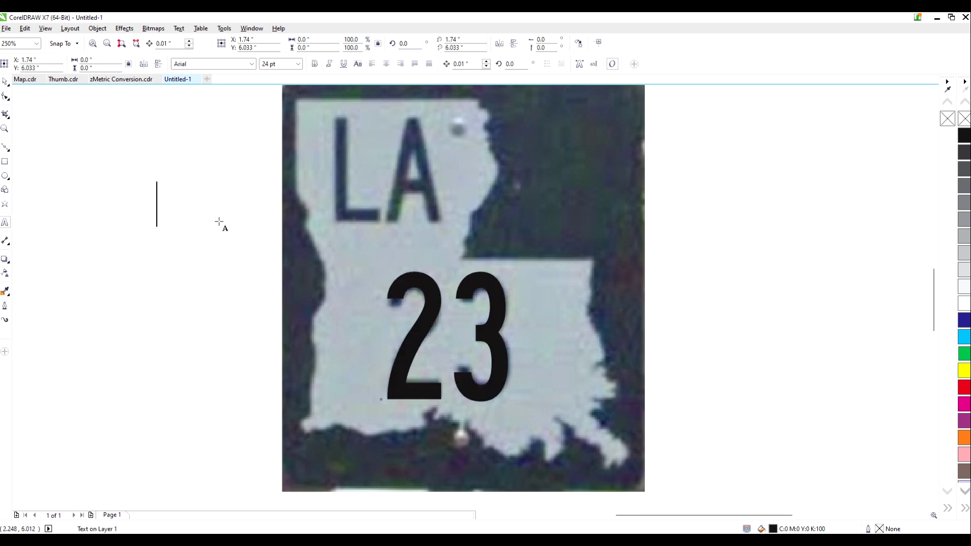
# Step: Add the text "LA" in Highway Gothic Condensed and fit it over the matching letters on the sign image
pyautogui.write('LA')
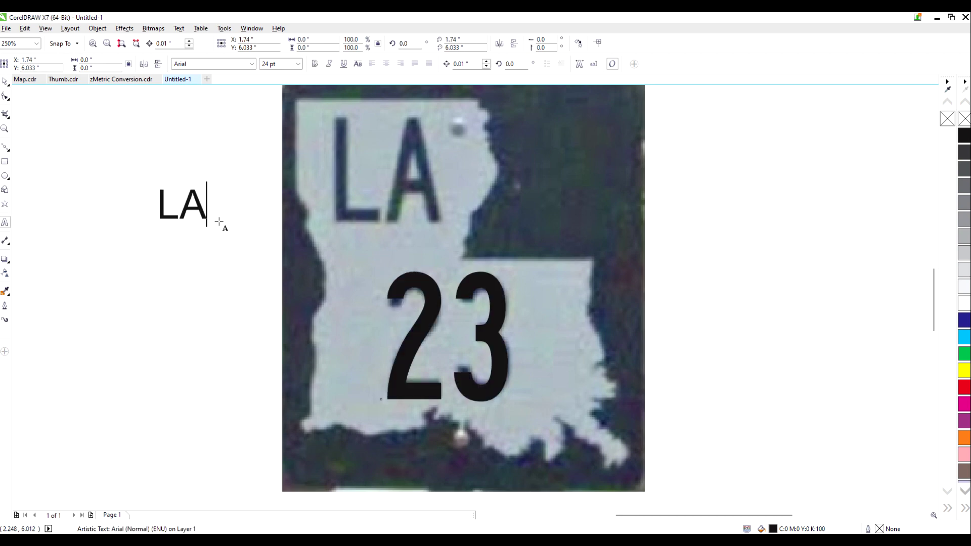
pyautogui.hotkey('ctrl', 'a')
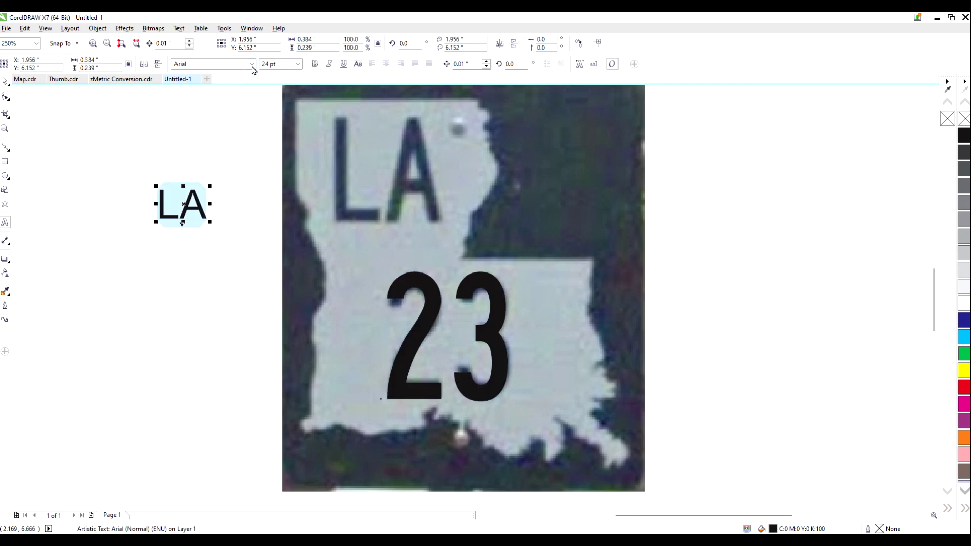
pyautogui.click(251, 64)
pyautogui.click(227, 94)
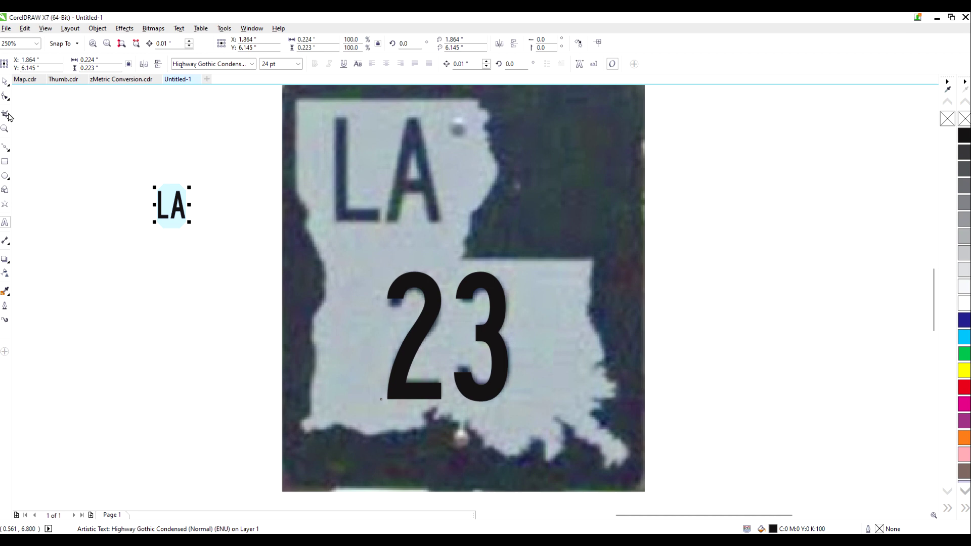
pyautogui.click(6, 81)
pyautogui.moveTo(170, 203); pyautogui.dragTo(441, 224)
pyautogui.press('Escape')
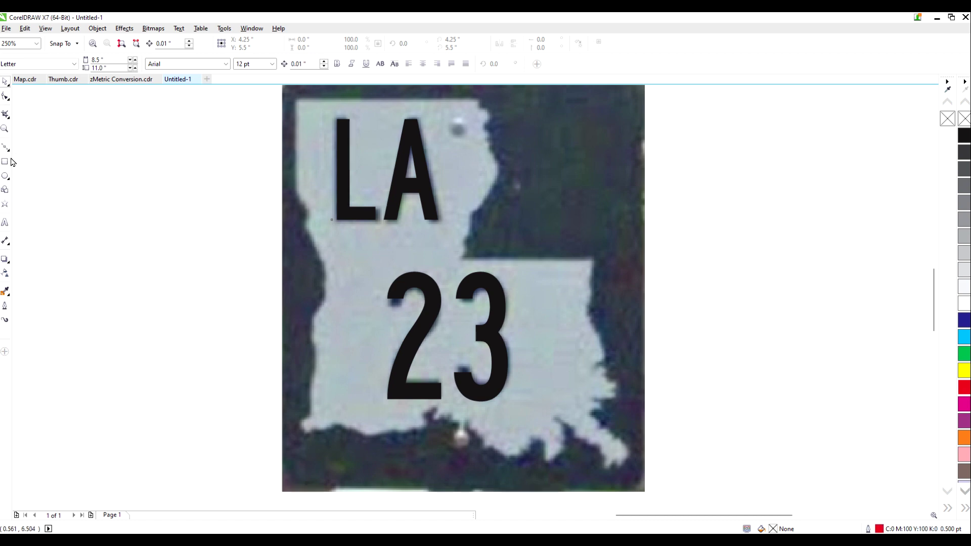
# Step: Trace the straight northern edge of the Louisiana silhouette with a curve and begin following its jagged eastern border
pyautogui.click(6, 148)
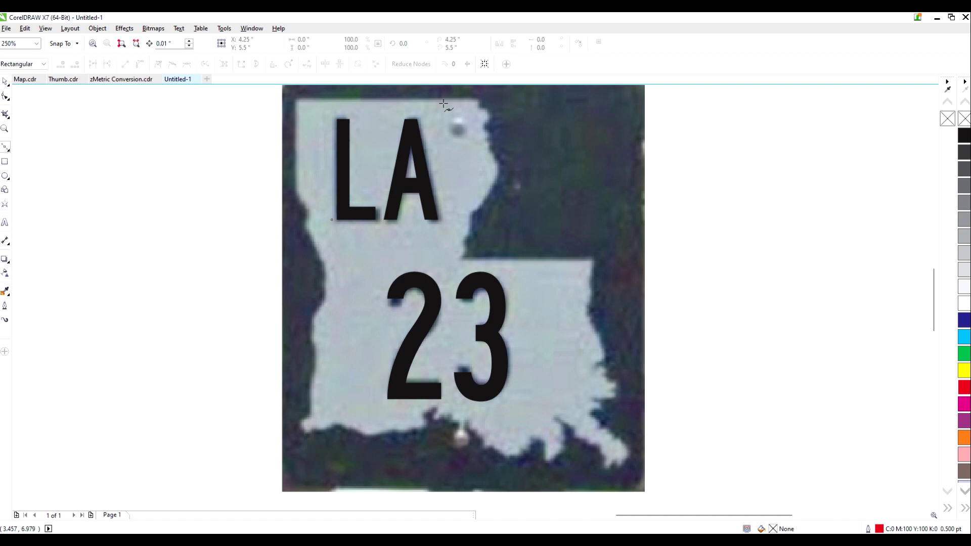
pyautogui.click(479, 102)
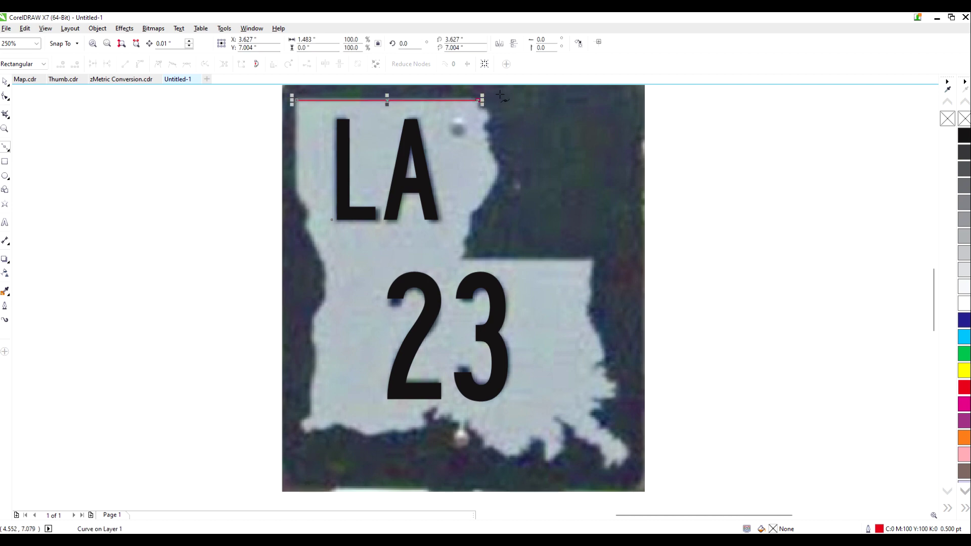
pyautogui.scroll(5, 479, 99)
pyautogui.scroll(-4, 339, 140)
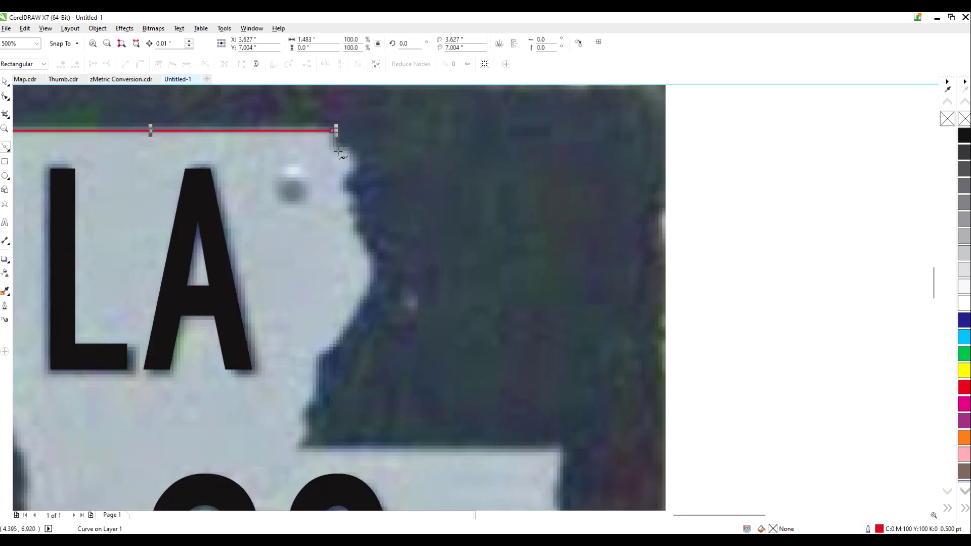
pyautogui.click(335, 144)
pyautogui.click(346, 148)
pyautogui.click(355, 152)
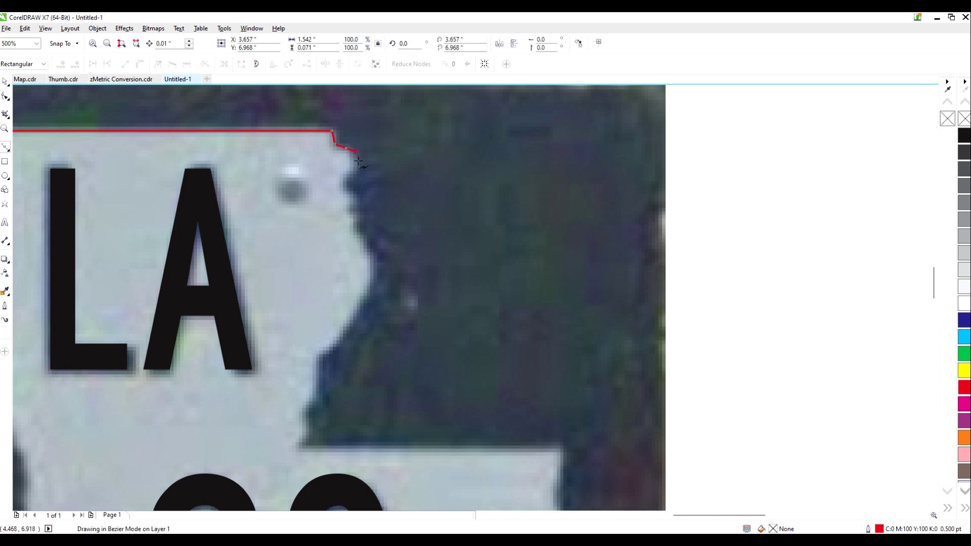
pyautogui.click(358, 162)
pyautogui.click(356, 171)
pyautogui.moveTo(348, 178); pyautogui.dragTo(344, 183)
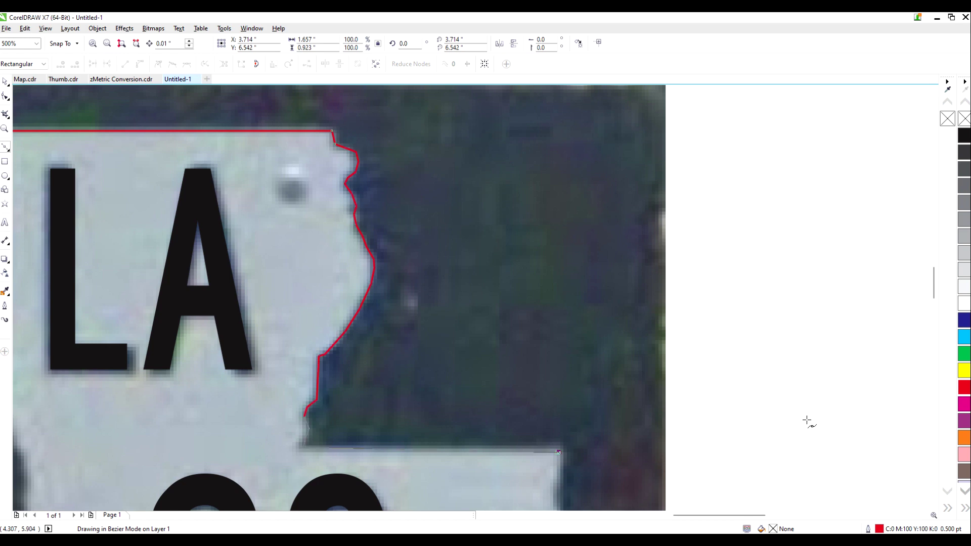
# Step: Continue the traced outline down the silhouette's eastern edge, from the end of the horizontal border towards the coast
pyautogui.scroll(-2, 808, 421)
pyautogui.click(559, 212)
pyautogui.click(551, 279)
pyautogui.click(569, 332)
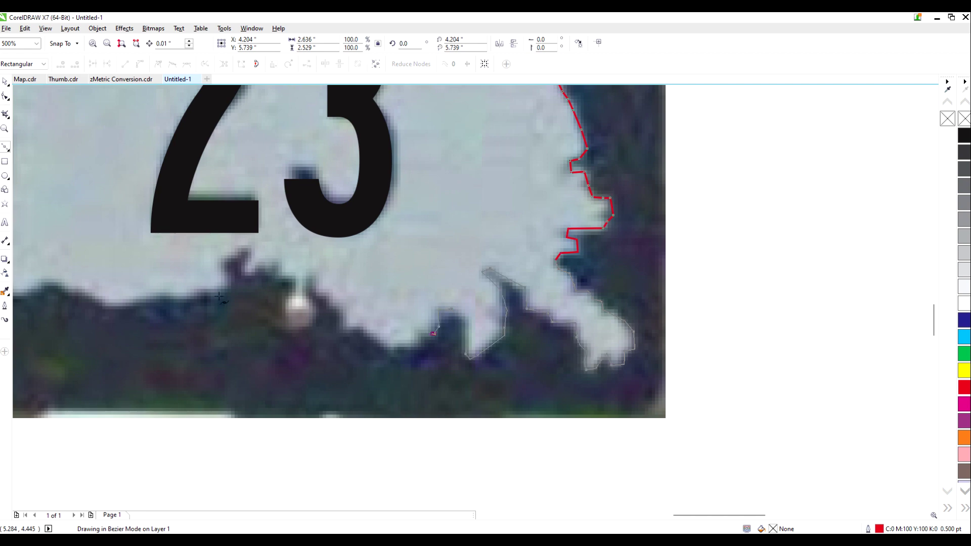
# Step: Trace the silhouette's ragged southern coastline westward to just past the notch below the digit 2
pyautogui.click(422, 332)
pyautogui.click(421, 345)
pyautogui.click(399, 345)
pyautogui.click(345, 315)
pyautogui.click(335, 308)
pyautogui.click(328, 297)
pyautogui.click(309, 276)
pyautogui.click(277, 276)
pyautogui.click(278, 260)
pyautogui.click(268, 271)
pyautogui.click(260, 266)
pyautogui.click(243, 271)
pyautogui.click(222, 264)
pyautogui.click(228, 276)
pyautogui.click(229, 287)
pyautogui.click(221, 290)
pyautogui.moveTo(719, 515); pyautogui.dragTo(683, 515)
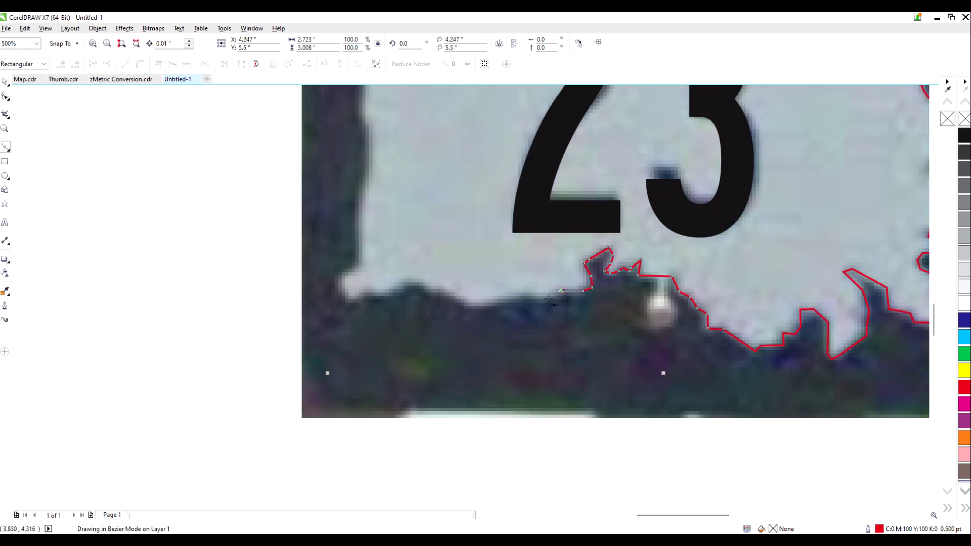
# Step: Trace the southwestern coast and western border up to the starting corner, closing the Louisiana outline
pyautogui.click(551, 299)
pyautogui.click(524, 293)
pyautogui.click(475, 307)
pyautogui.click(440, 288)
pyautogui.click(432, 293)
pyautogui.click(385, 295)
pyautogui.click(374, 292)
pyautogui.click(366, 288)
pyautogui.click(348, 302)
pyautogui.click(348, 295)
pyautogui.click(358, 268)
pyautogui.click(358, 245)
pyautogui.click(360, 196)
pyautogui.scroll(3, 328, 263)
pyautogui.scroll(3, 335, 270)
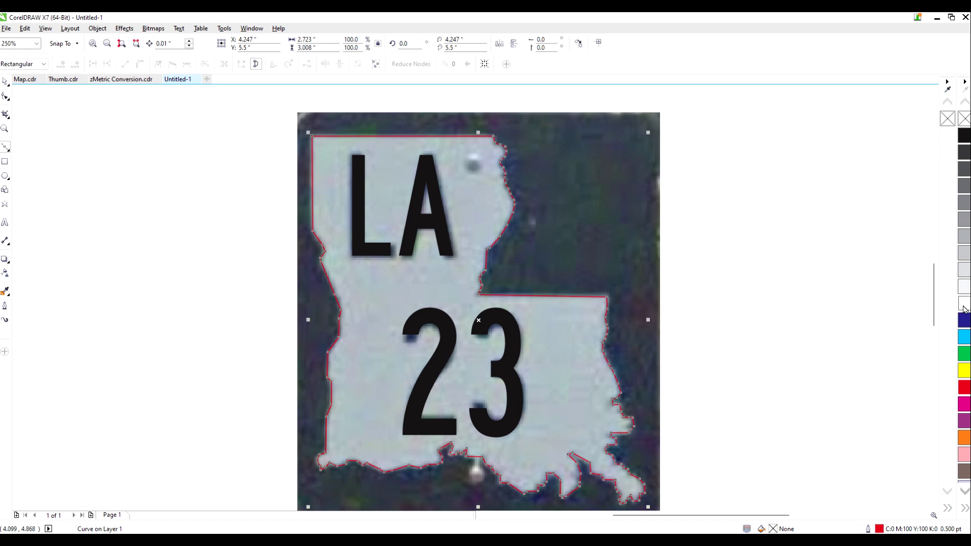
# Step: Fill the traced Louisiana shape with white and remove its red outline
pyautogui.click(962, 304)
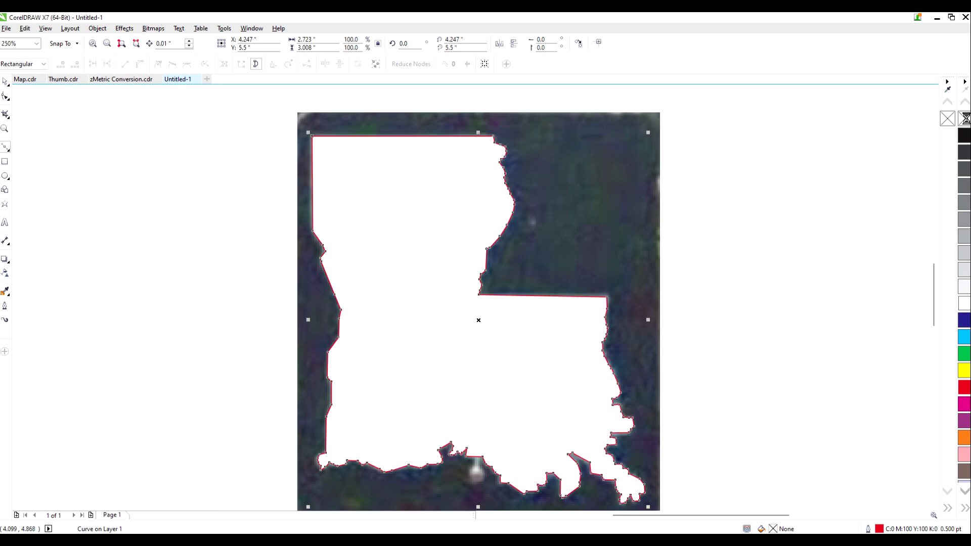
pyautogui.rightClick(965, 119)
# Step: Draw a 2.972 by 3.403 inch rectangle over the entire sign image and round its corners to about 0.182 inch
pyautogui.moveTo(298, 112); pyautogui.dragTo(660, 467)
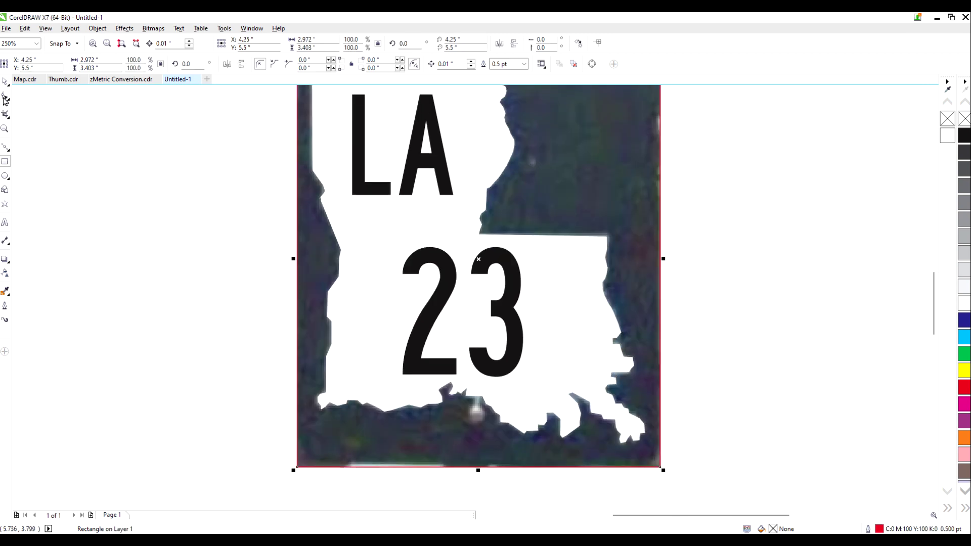
pyautogui.click(5, 98)
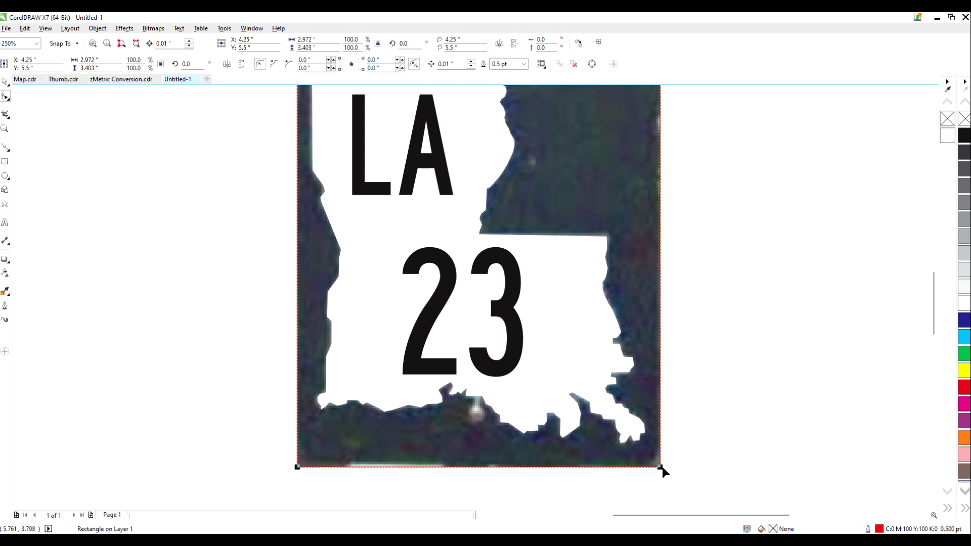
pyautogui.moveTo(663, 466); pyautogui.dragTo(662, 442)
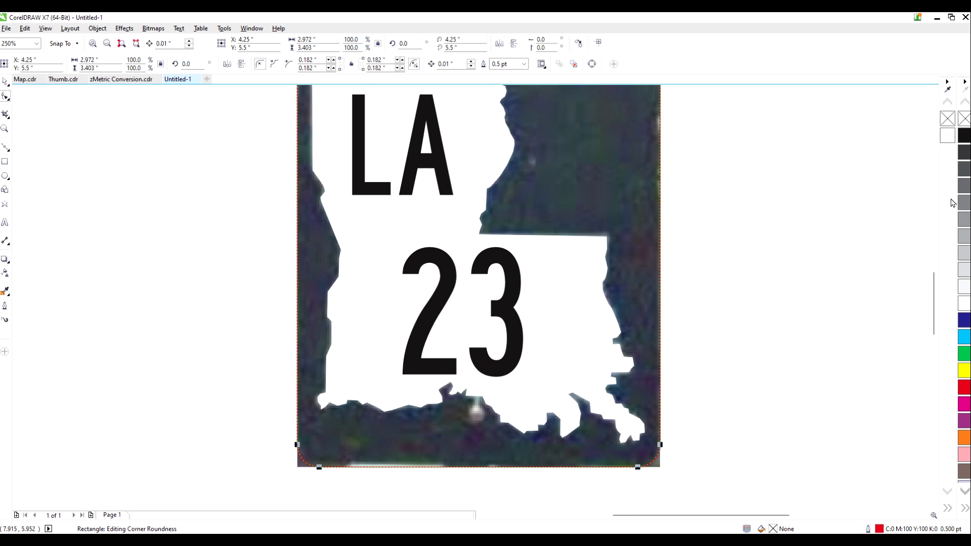
# Step: Fill the rounded rectangle with black, remove its outline and place it behind the Louisiana shape and lettering
pyautogui.click(966, 137)
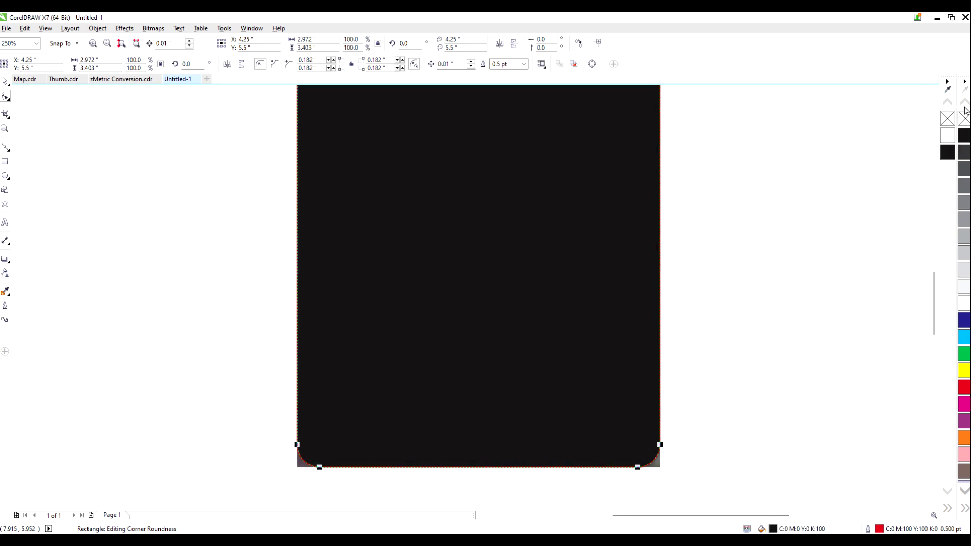
pyautogui.hotkey('shift', 'pagedown')
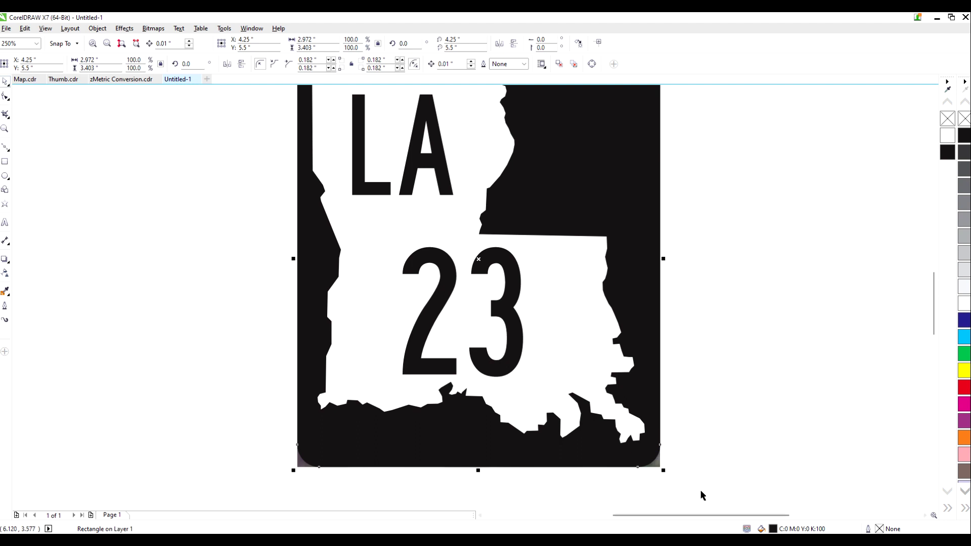
pyautogui.click(698, 489)
# Step: Delete the Louisiana.jpg reference photo from behind the finished sign artwork
pyautogui.click(658, 470)
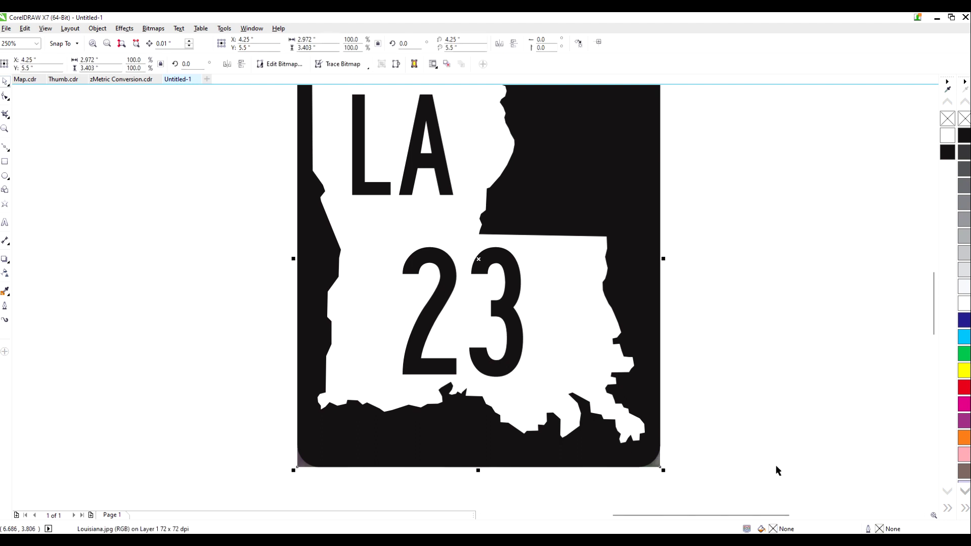
pyautogui.press('Delete')
pyautogui.scroll(-4, 476, 273)
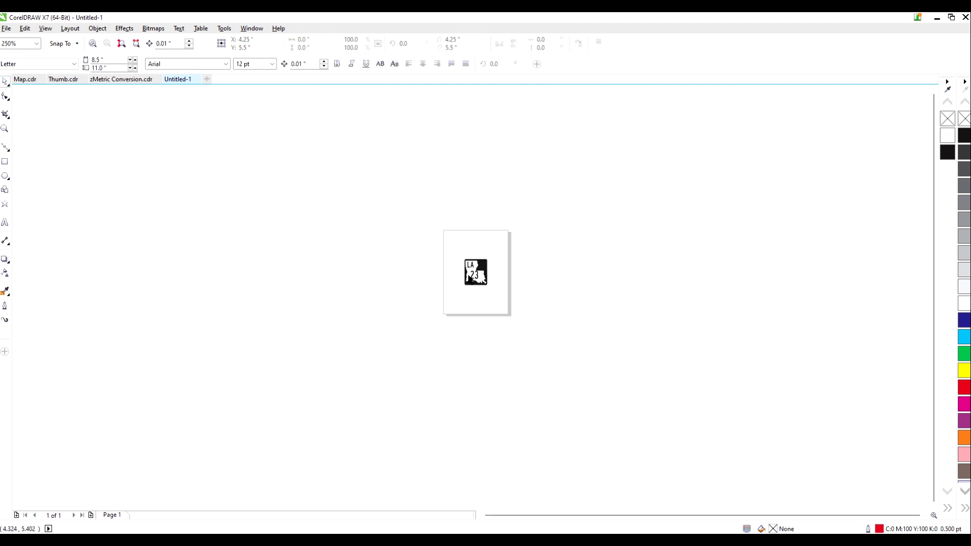
pyautogui.scroll(4, 471, 278)
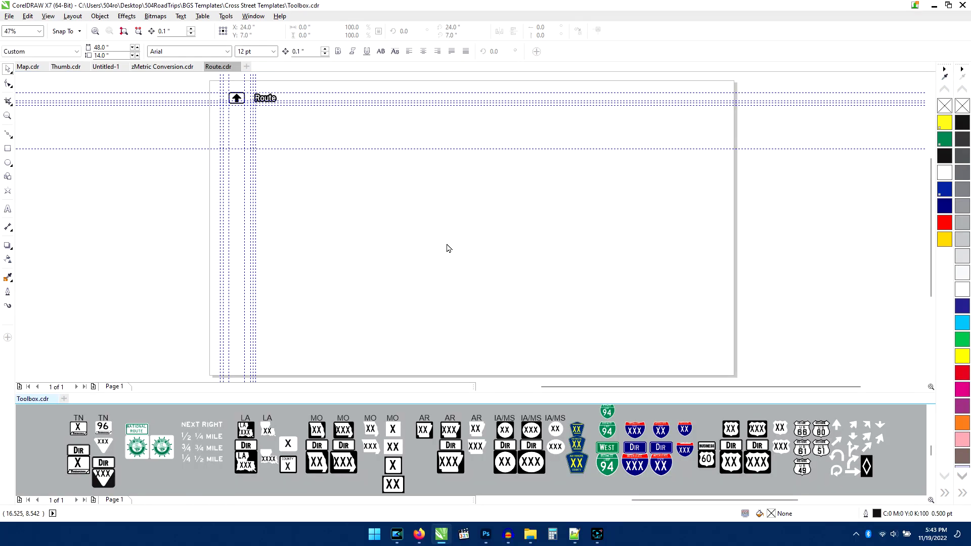
# Step: Copy the three-digit LA sign with Dir plate from Toolbox.cdr into Route.cdr and align it to the guidelines beneath the arrow
pyautogui.click(263, 460)
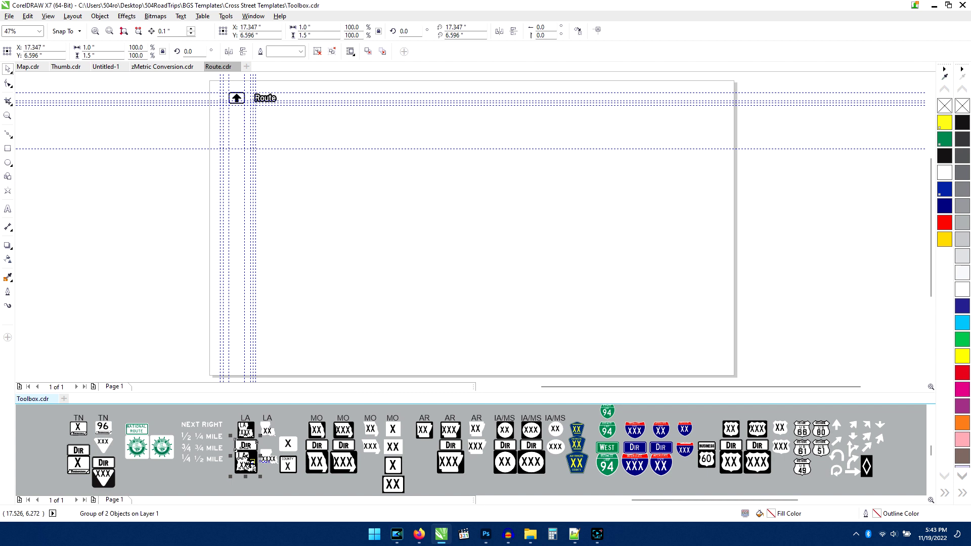
pyautogui.moveTo(251, 463); pyautogui.dragTo(288, 150)
pyautogui.scroll(2, 213, 79)
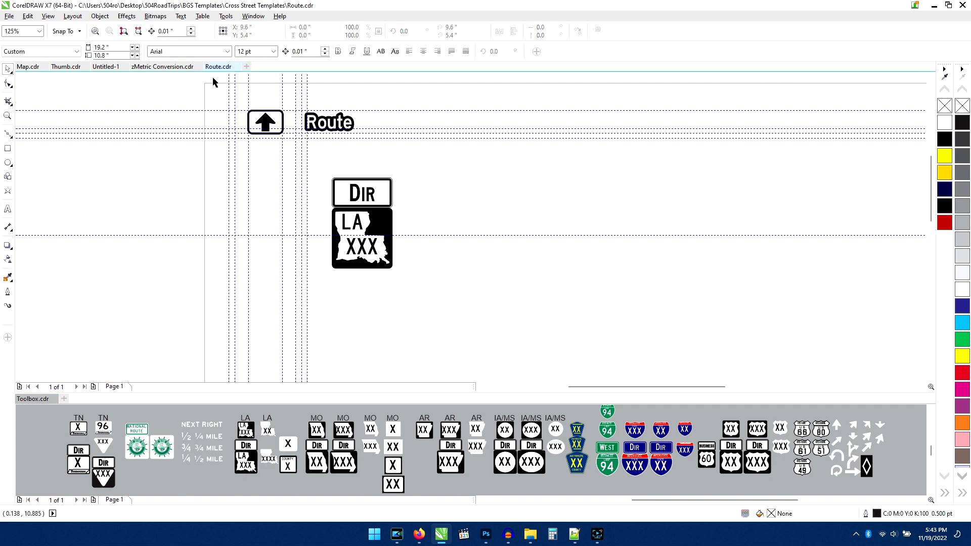
pyautogui.moveTo(382, 215); pyautogui.dragTo(285, 177)
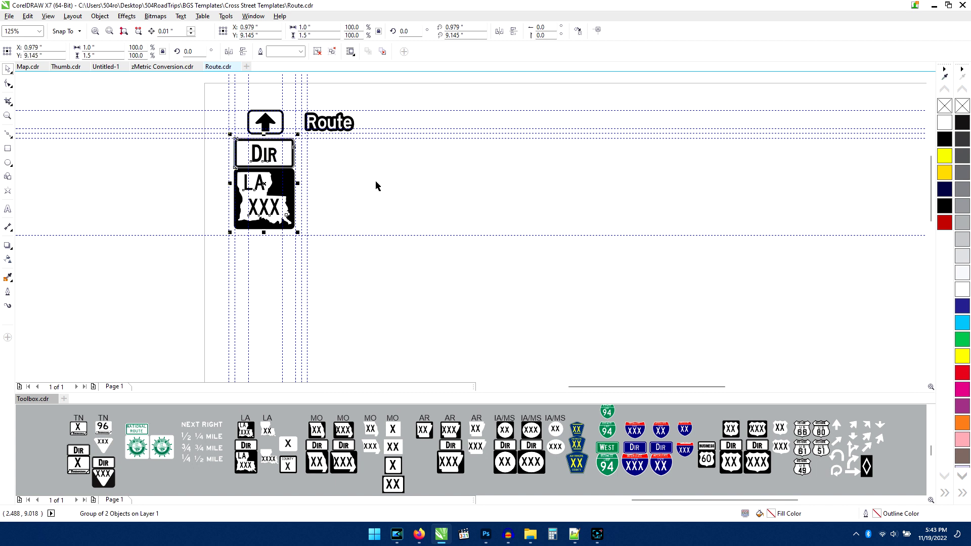
# Step: Change the sign's direction text to "North" and its route number to "123"
pyautogui.click(8, 208)
pyautogui.hotkey('ctrl', 'a')
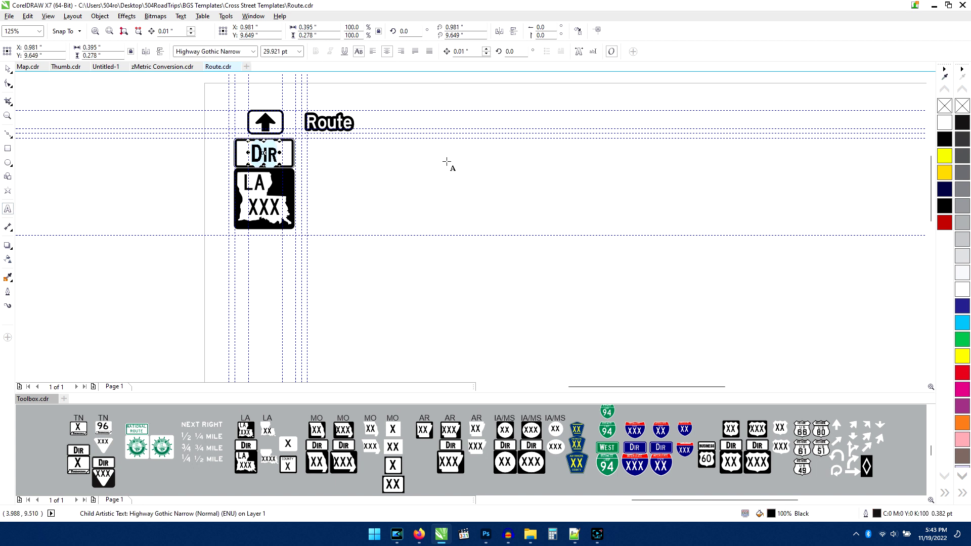
pyautogui.write('North')
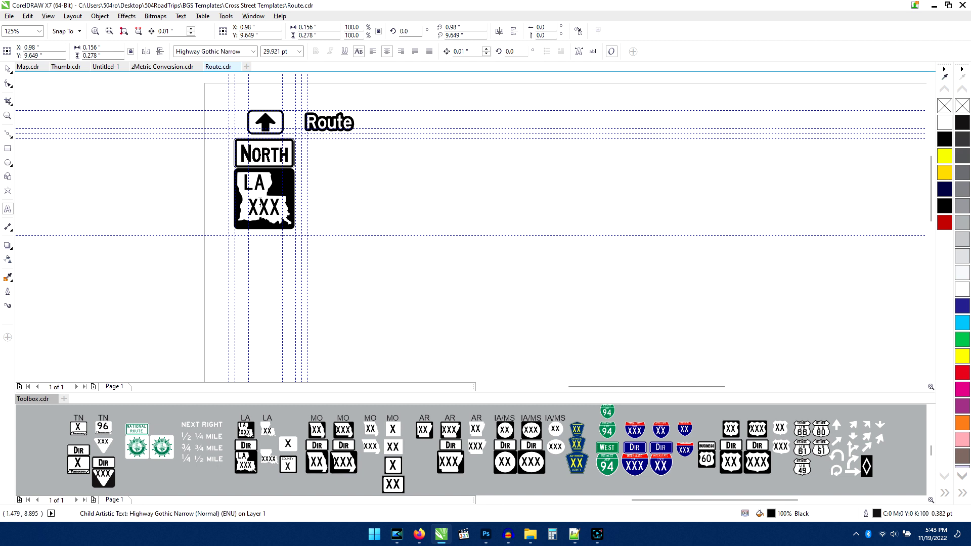
pyautogui.moveTo(419, 211); pyautogui.dragTo(420, 212)
pyautogui.write('123')
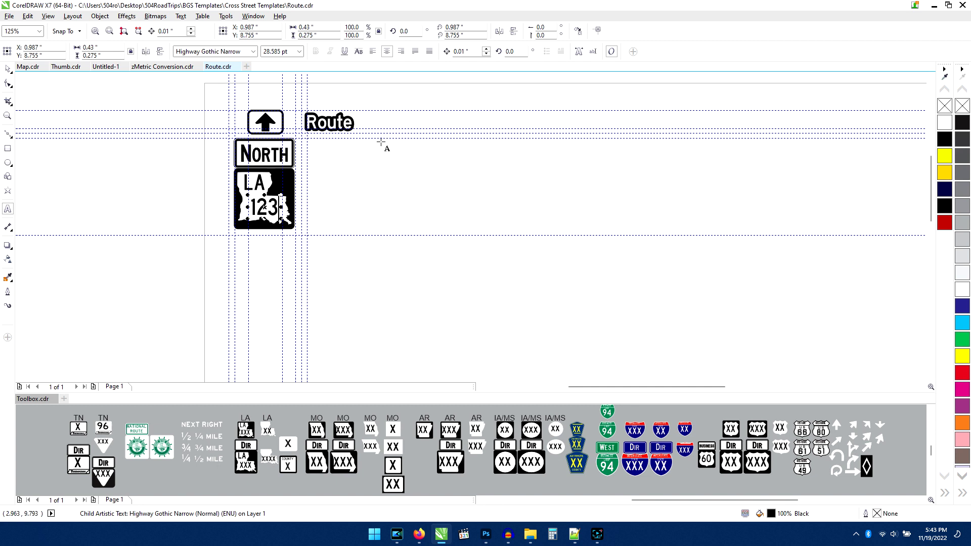
# Step: Replace the "Route" label beside the arrow with "Roadtrip Hwy"
pyautogui.press('Tab')
pyautogui.write('Road')
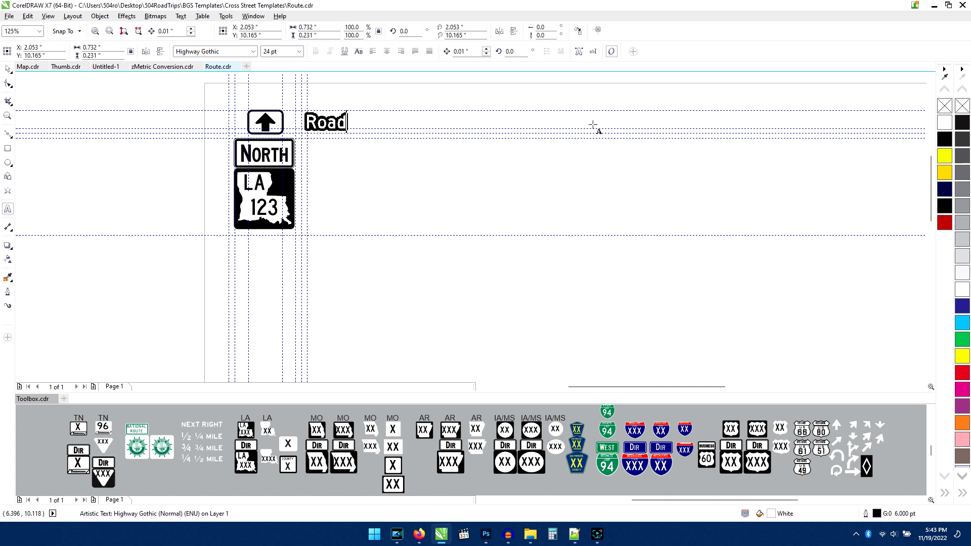
pyautogui.write('trip Hwy')
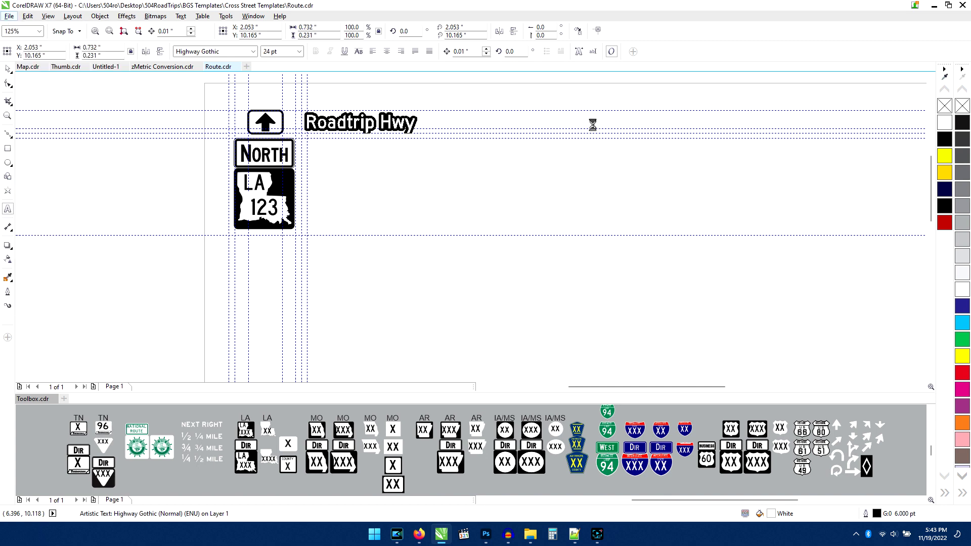
# Step: Export the page to the Desktop as Route.png, 19.2 by 10.8 inches at 300 dpi, in RGB with transparency
pyautogui.hotkey('ctrl', 'e')
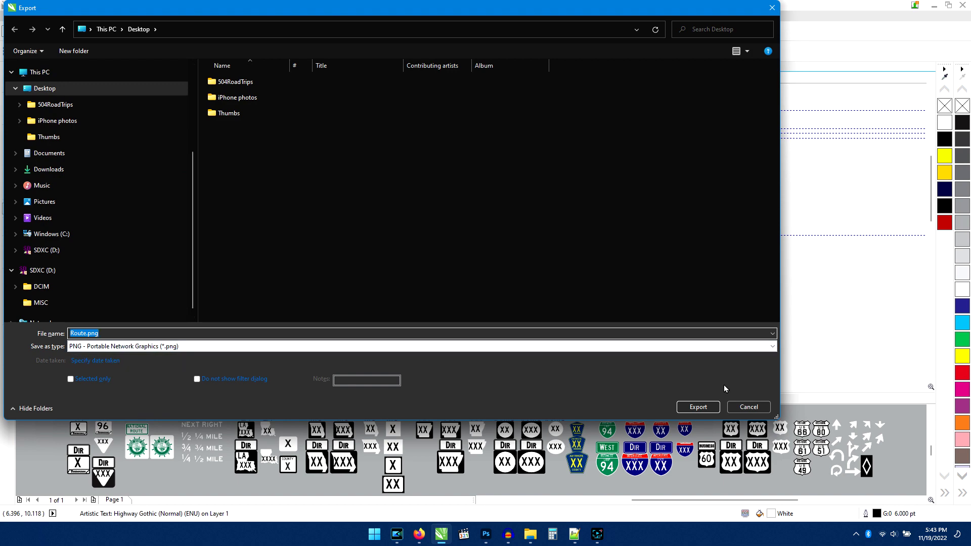
pyautogui.click(696, 406)
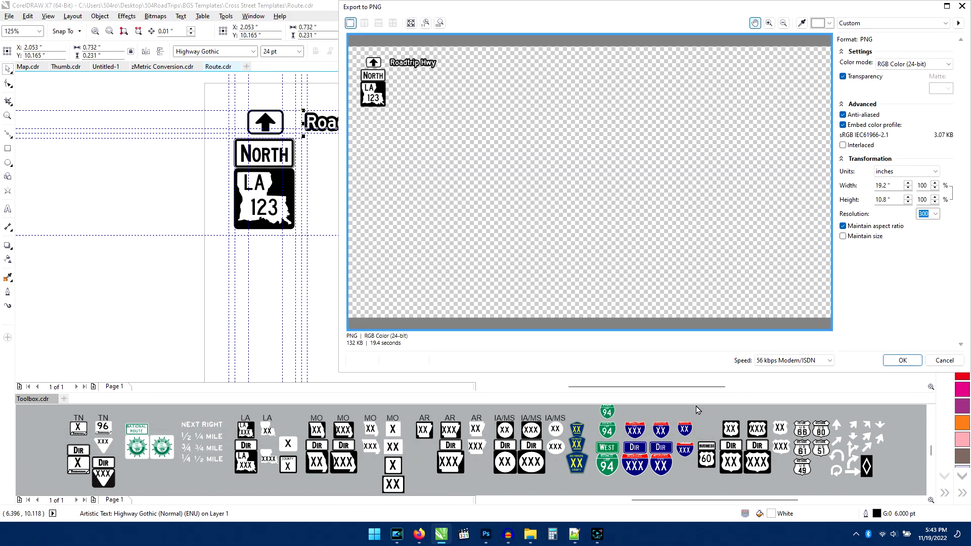
pyautogui.click(902, 360)
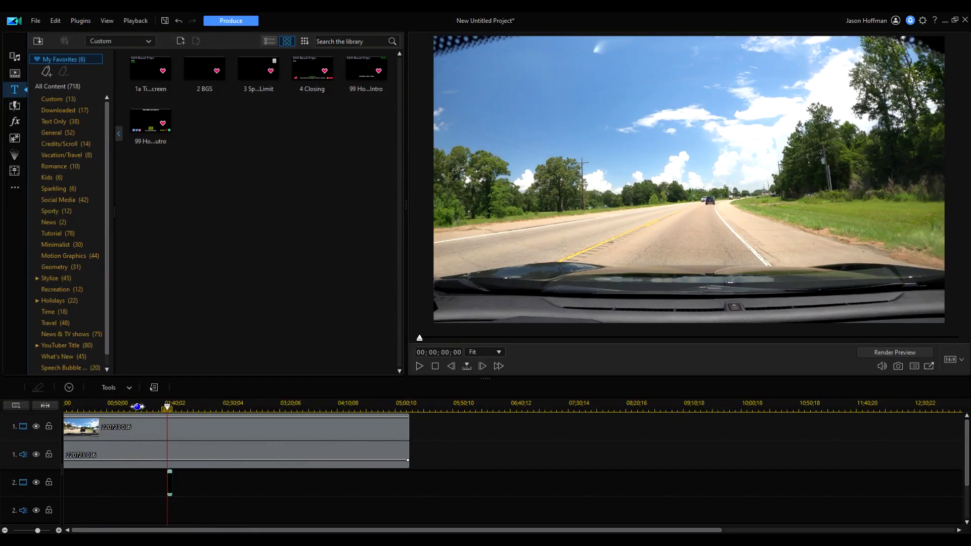
# Step: In PowerDirector, set Route.png from the Desktop as the stretched background of the title clip on track 2 and play the preview
pyautogui.moveTo(137, 406); pyautogui.dragTo(935, 417)
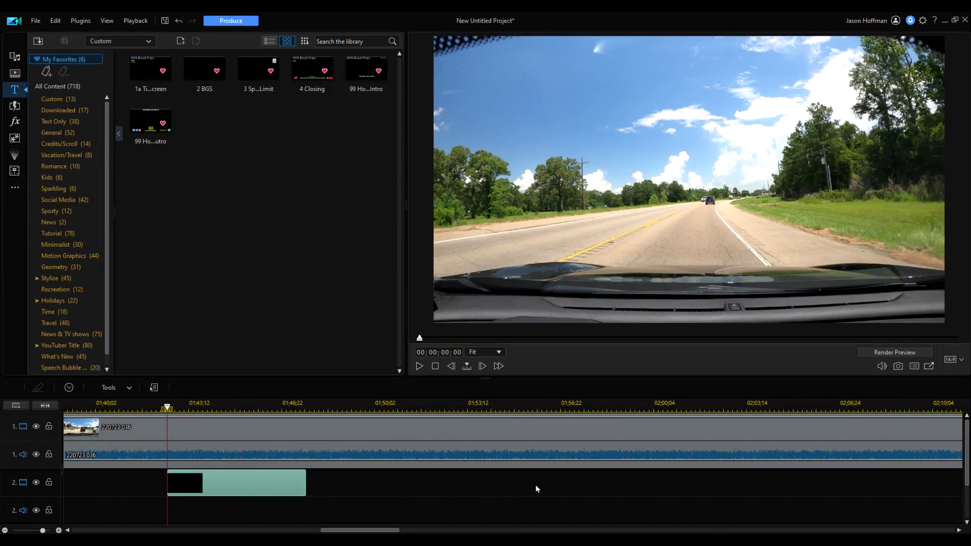
pyautogui.doubleClick(285, 488)
pyautogui.click(320, 40)
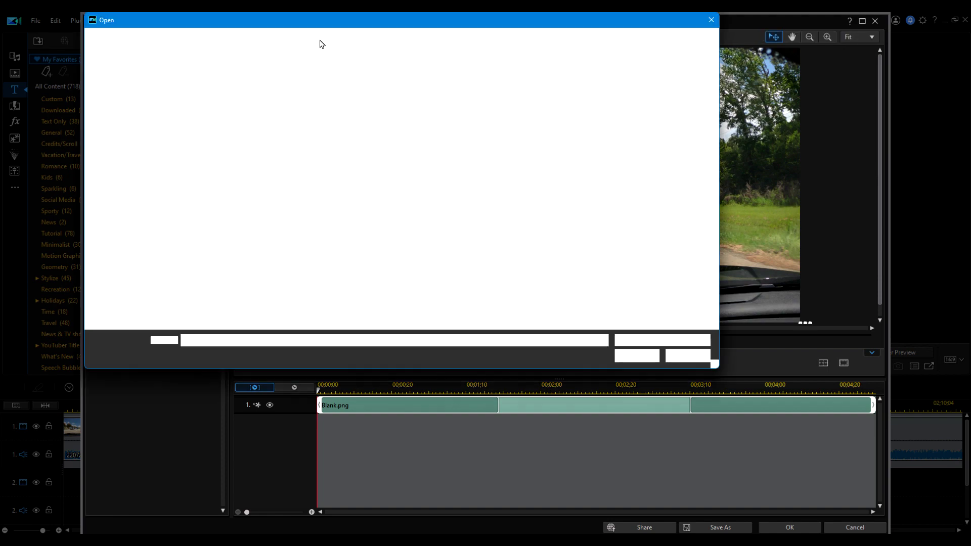
pyautogui.click(228, 42)
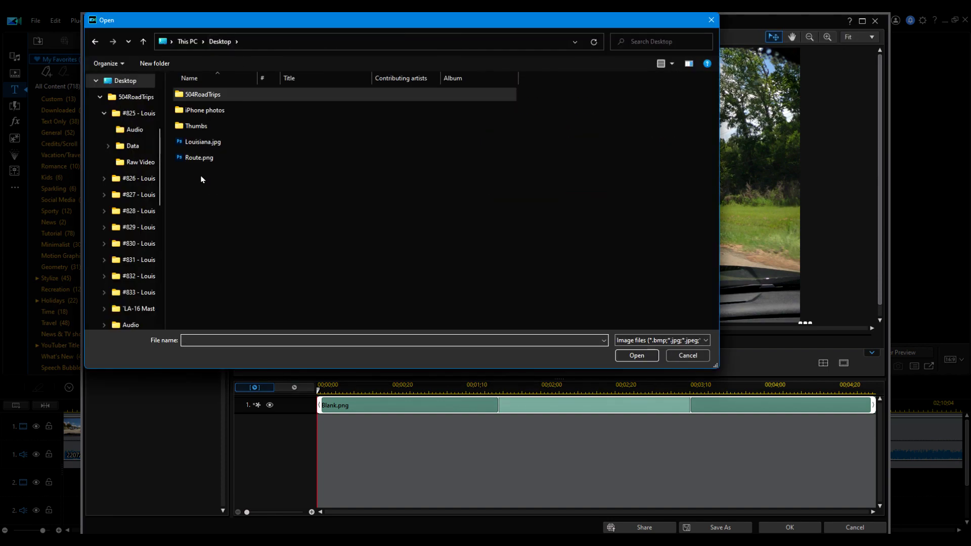
pyautogui.doubleClick(194, 157)
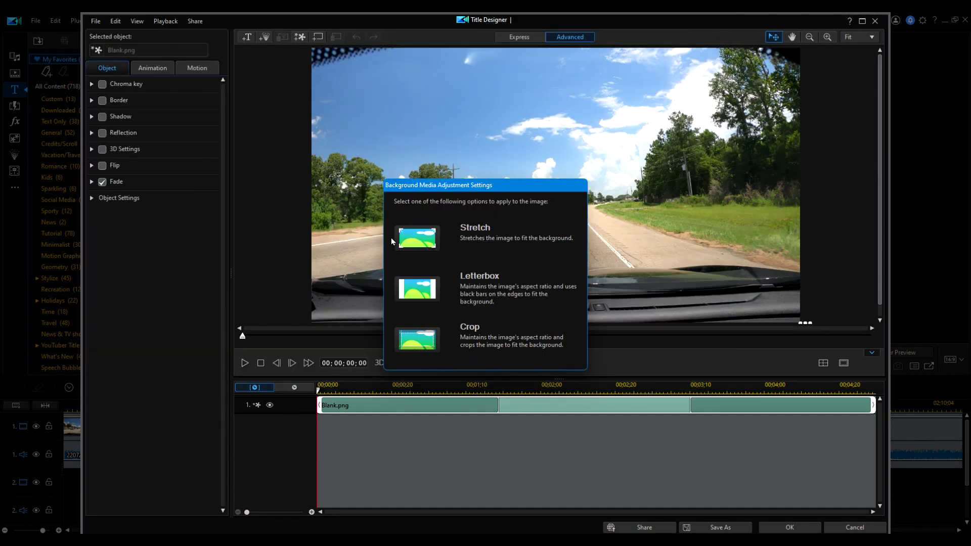
pyautogui.click(419, 242)
pyautogui.click(796, 527)
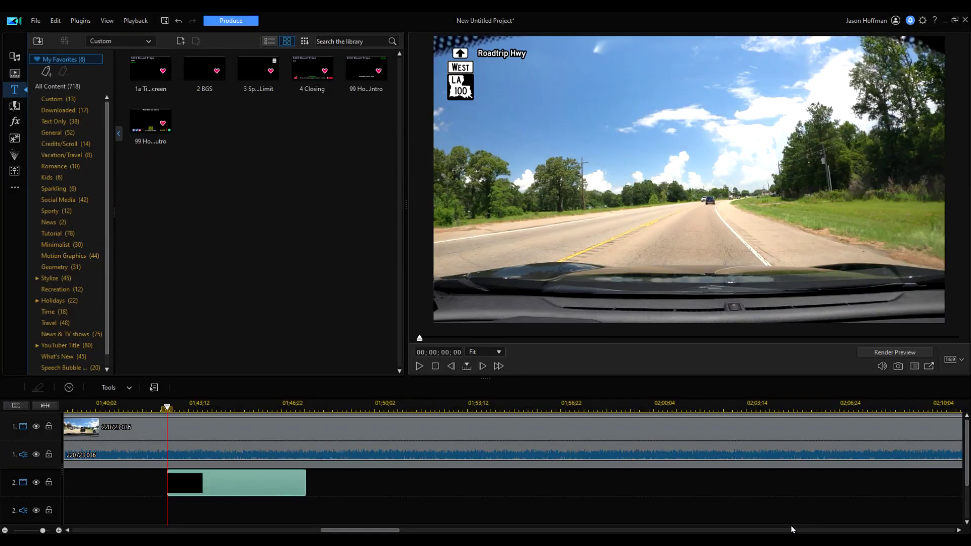
pyautogui.press('space')
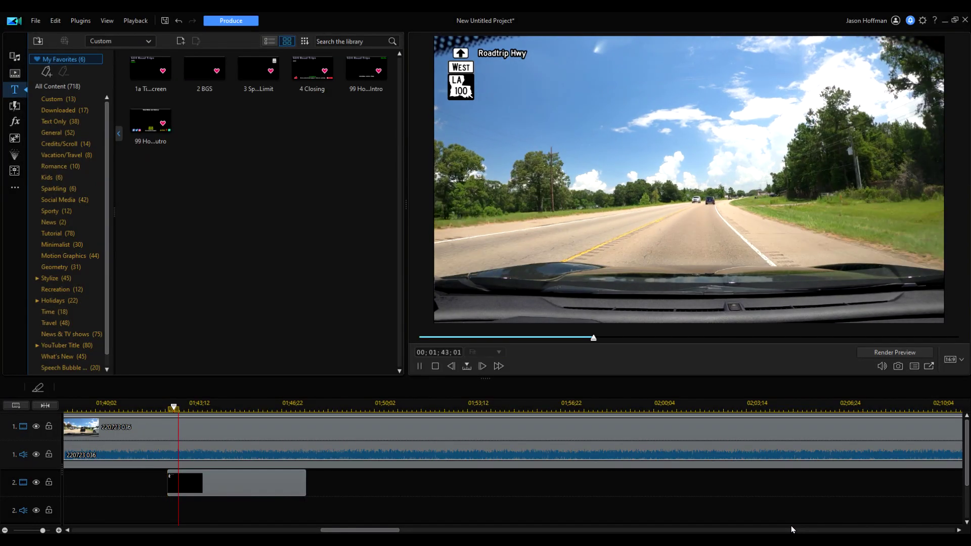